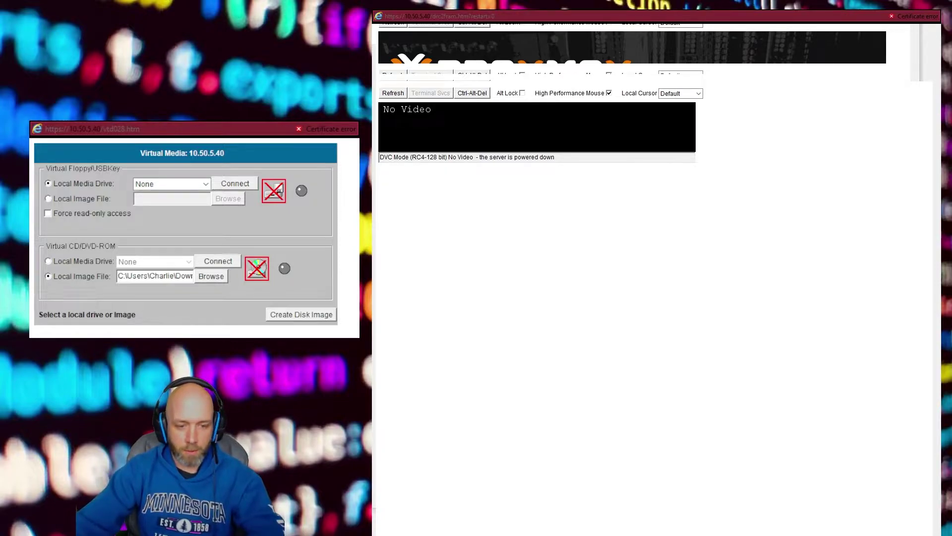
Connect the selected local image file as the server's virtual CD/DVD-ROM.
left_click(167, 262)
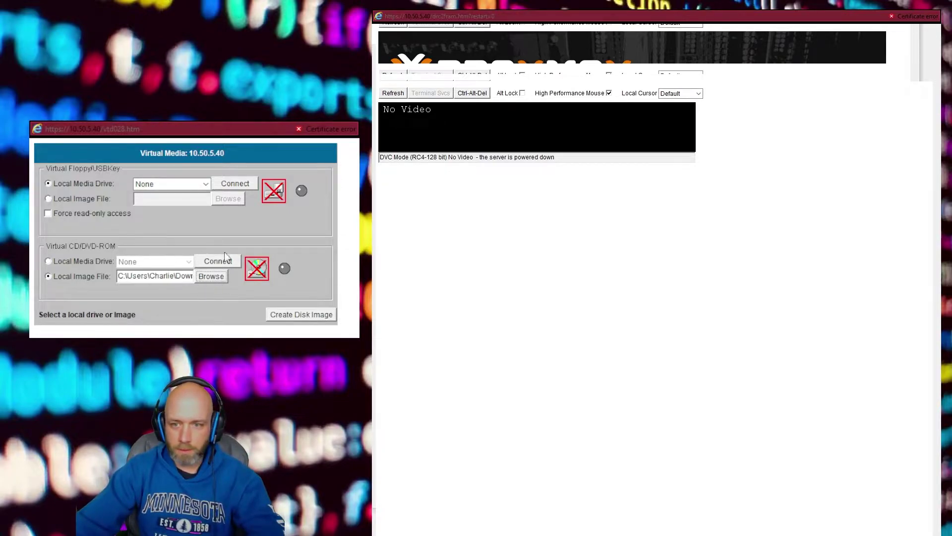
left_click(151, 122)
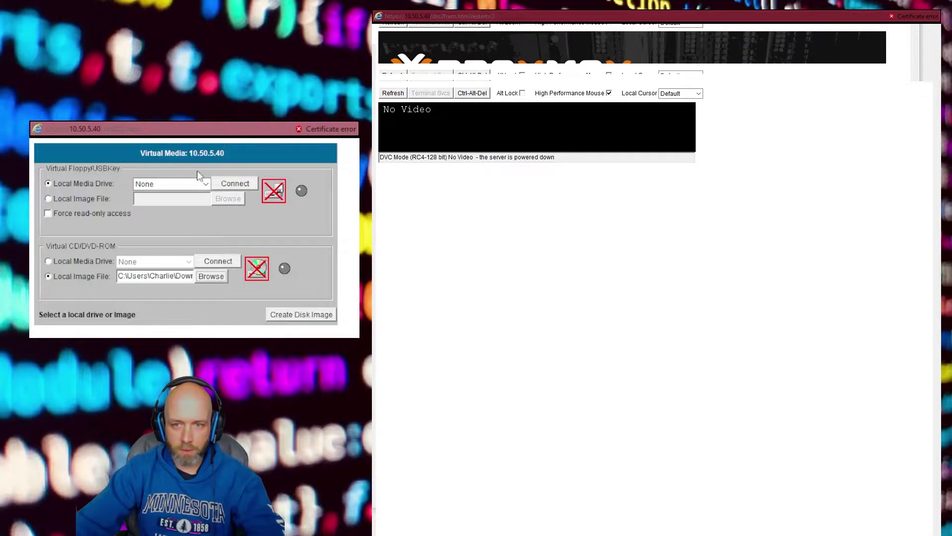
left_click(227, 265)
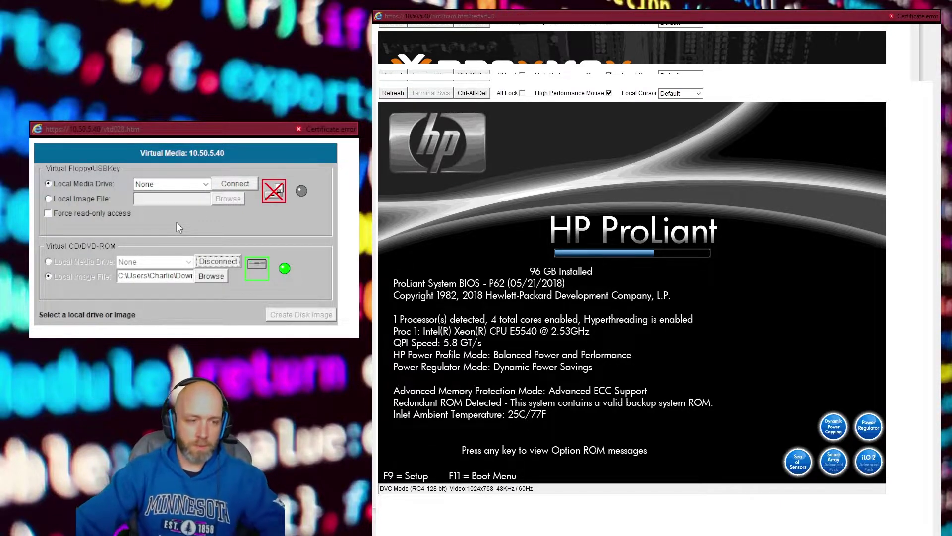
left_click(189, 236)
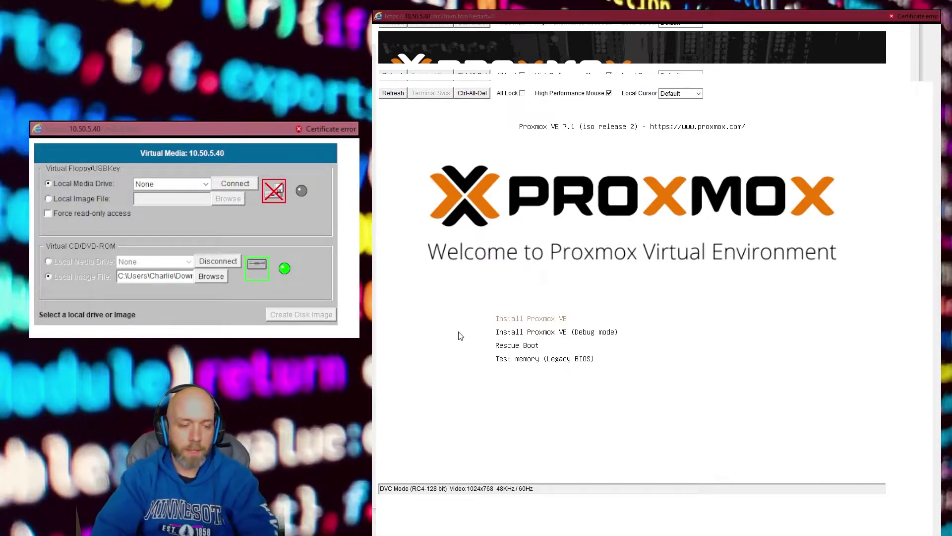
Launch the Install Proxmox VE boot option and accept the end user license agreement.
key("Return")
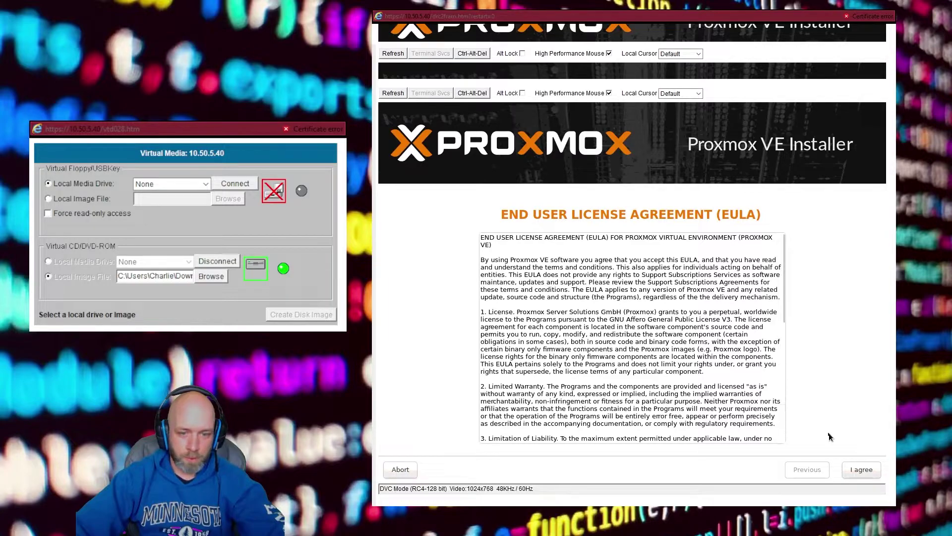
left_click(865, 470)
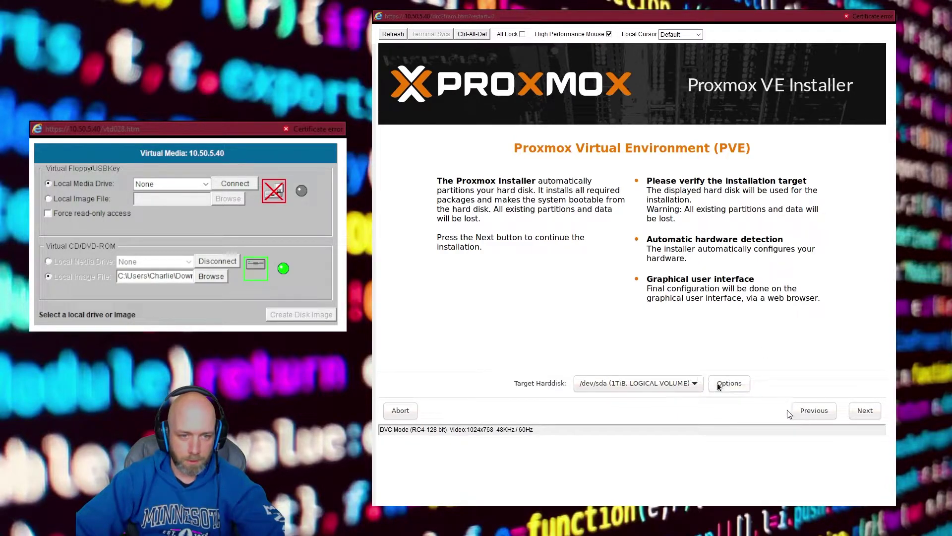
Keep /dev/sda as the target hard disk with the ext4 filesystem and continue to the location settings.
left_click(696, 384)
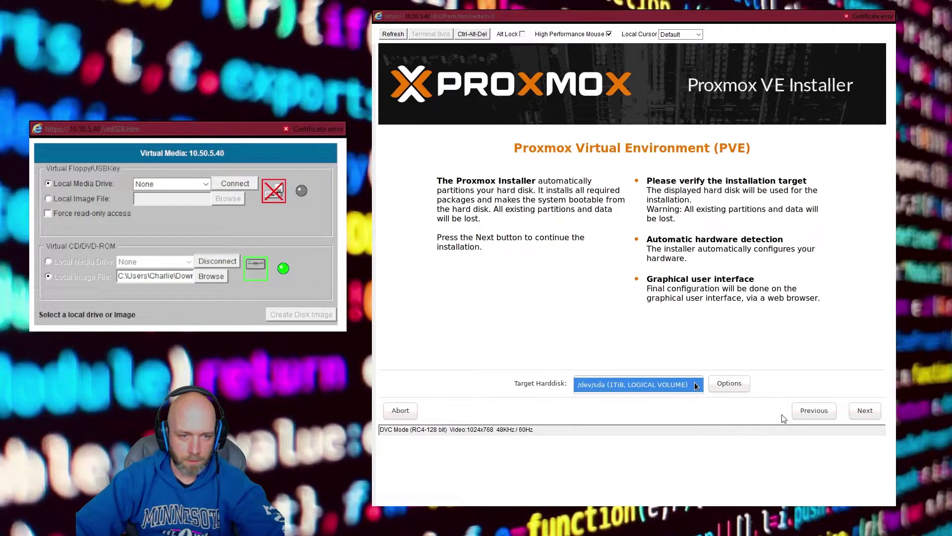
left_click(696, 385)
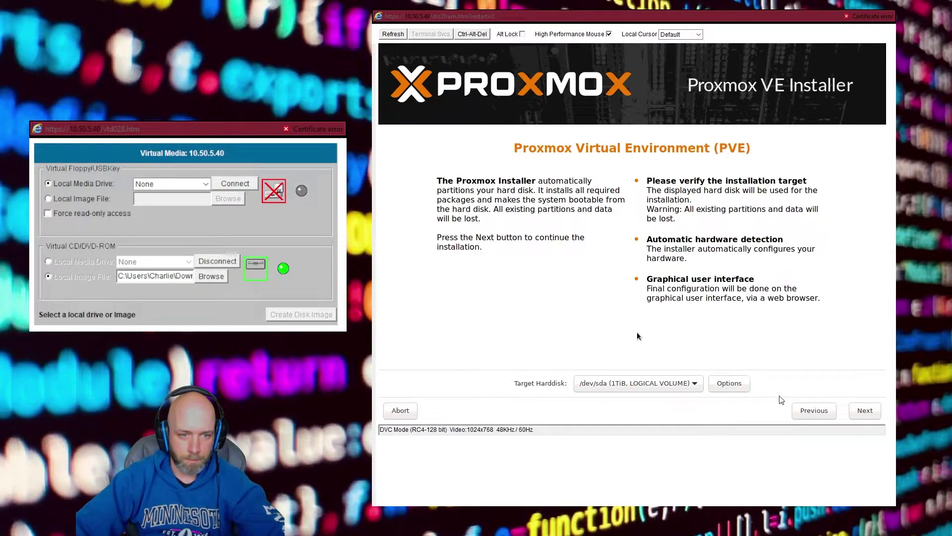
left_click(727, 384)
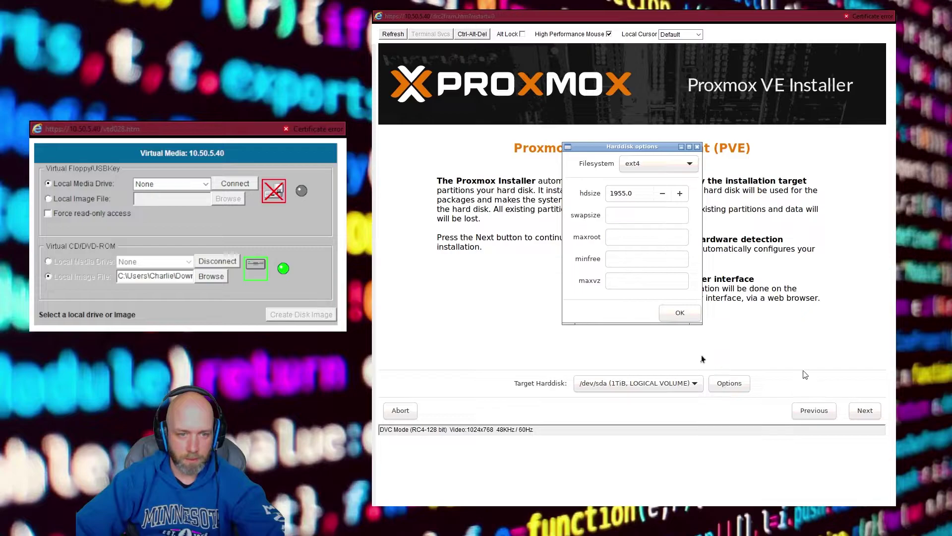
left_click(687, 318)
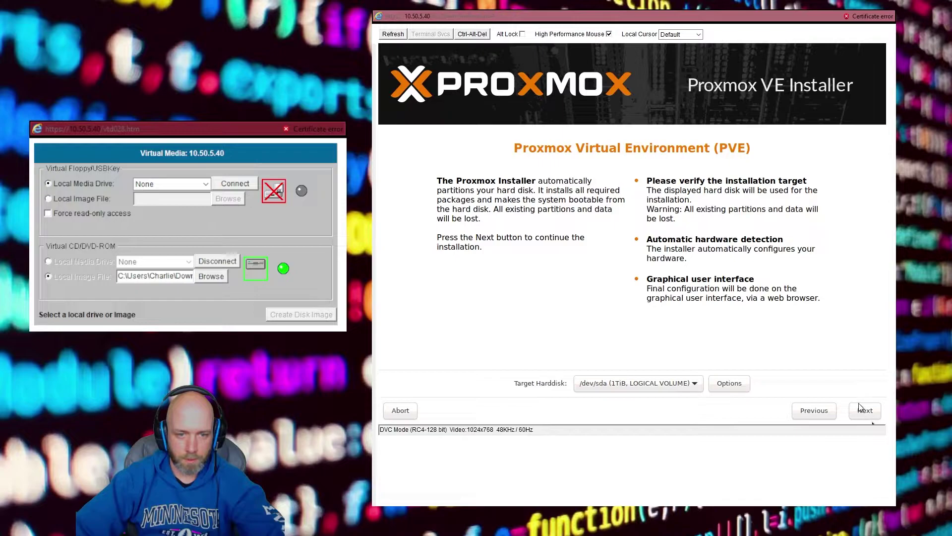
left_click(870, 415)
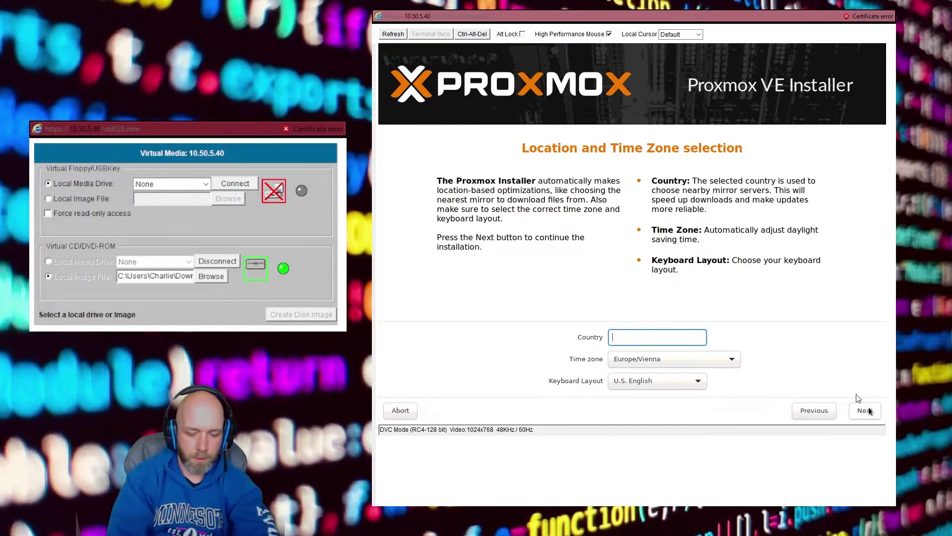
Set the installation country to United States.
type("Uni")
key("Down")
key("Down")
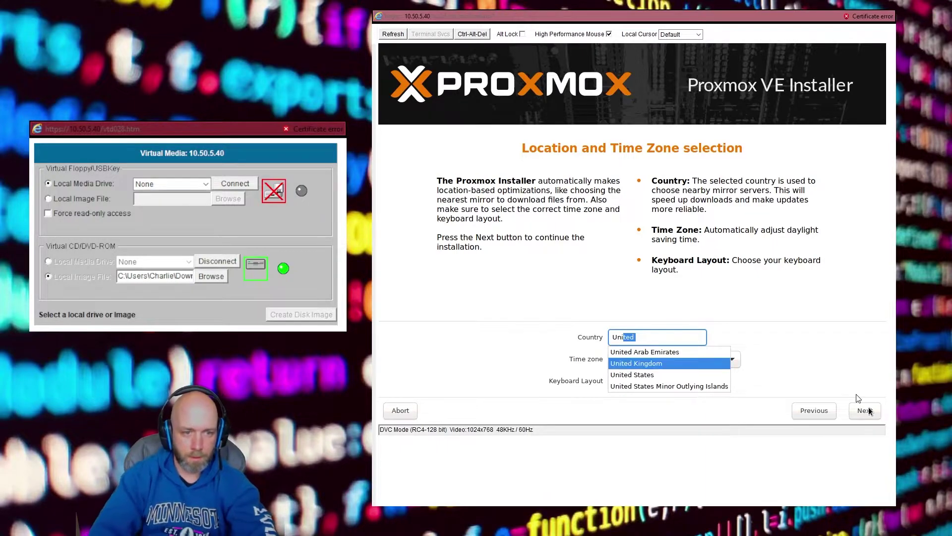
key("Down")
key("Return")
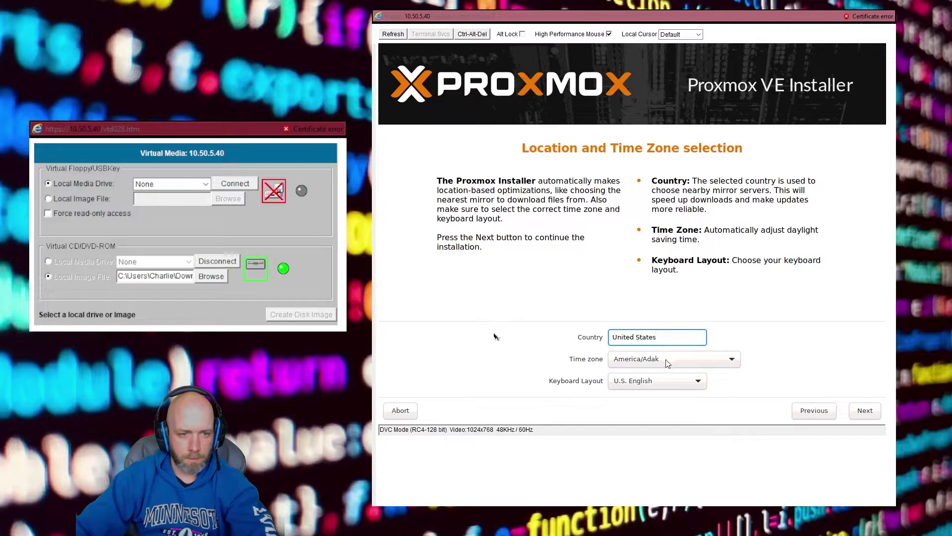
Set the time zone to America/Chicago and continue to the administration password page.
left_click(626, 358)
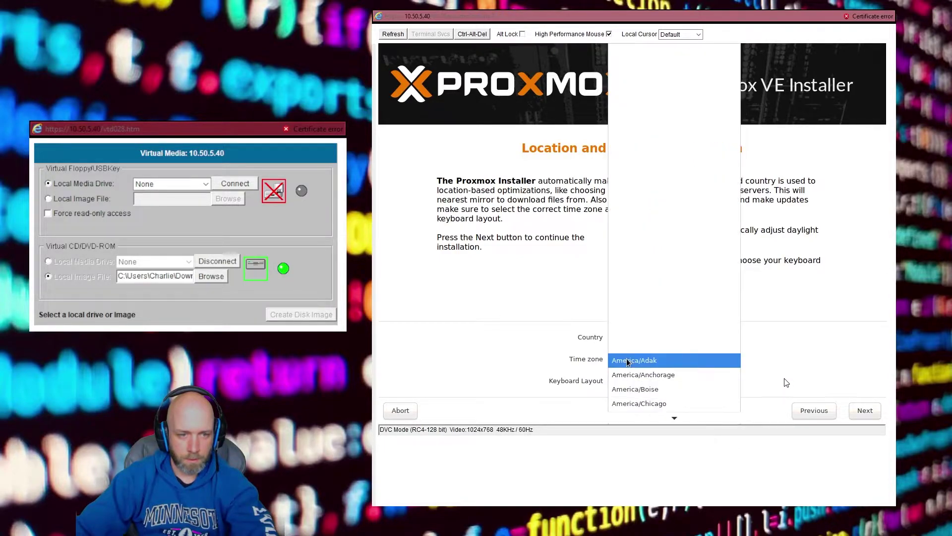
left_click(634, 403)
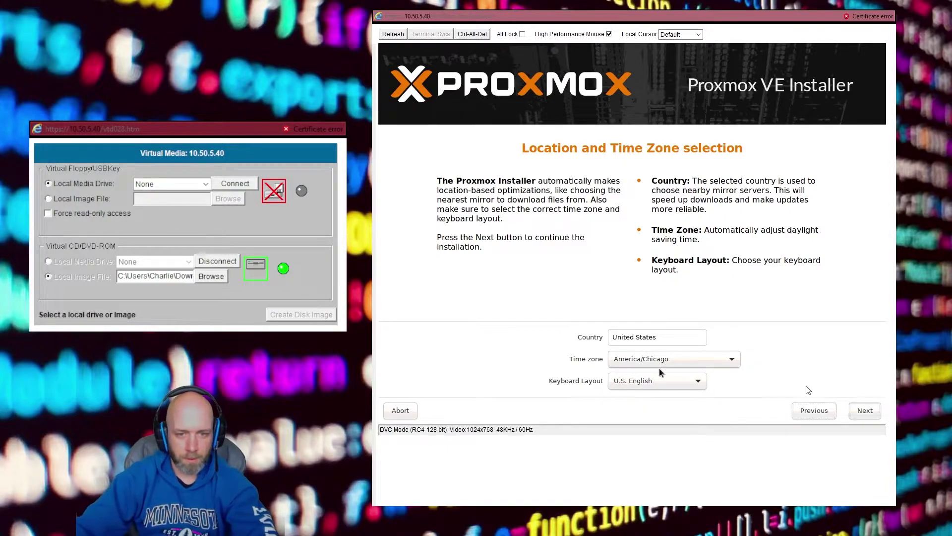
key("shift+Tab")
key("Tab")
key("Tab")
key("Tab")
key("Tab")
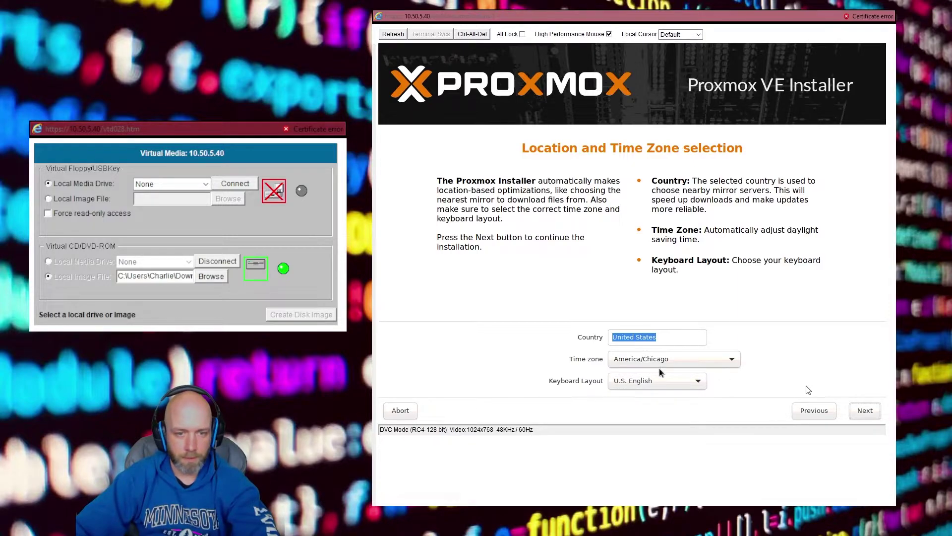
key("Return")
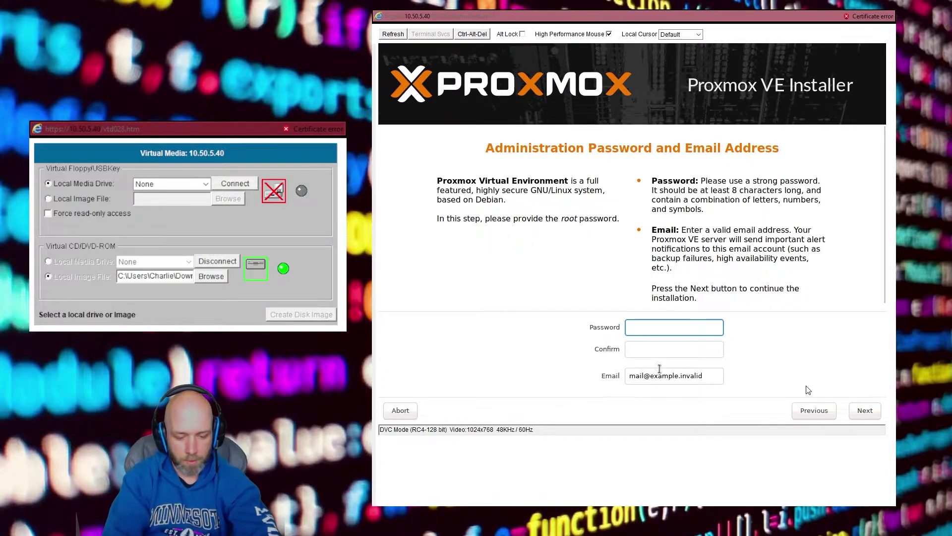
Enter and confirm the root password, fill in the administrator's e-mail address, and continue to the network configuration.
type("•••••••••••••••")
key("Tab")
type("•••••••••••••••")
key("Tab")
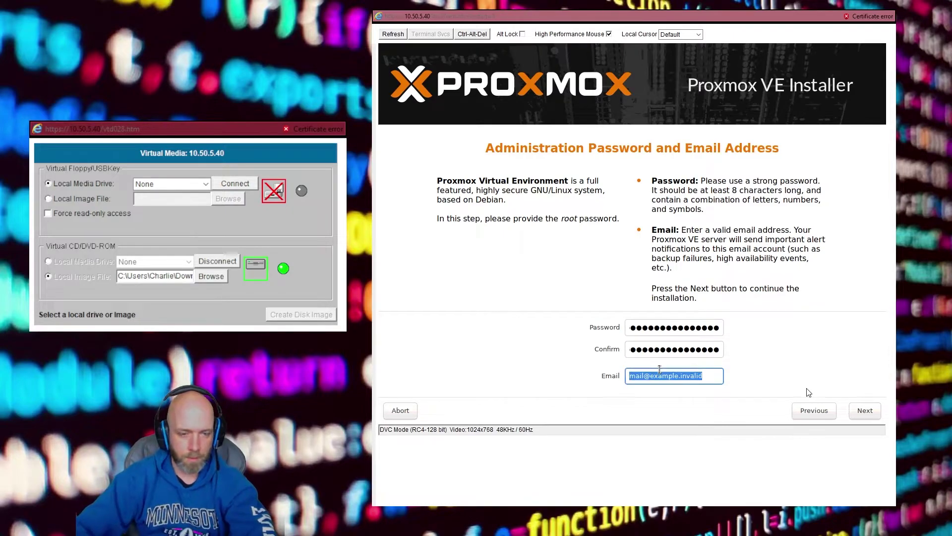
key("Return")
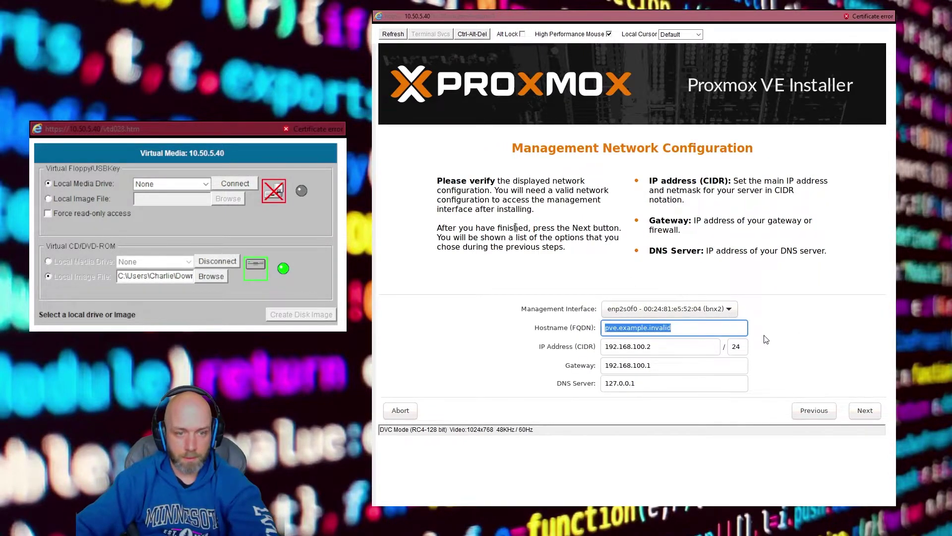
Keep enp2s0f0 as the management interface and set the hostname to pve.pershing.lan.
left_click(633, 309)
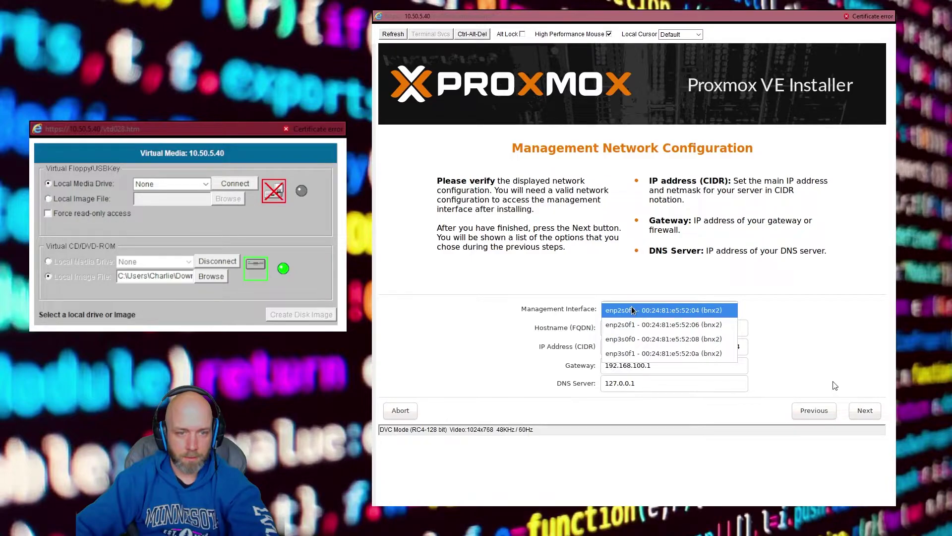
left_click(644, 310)
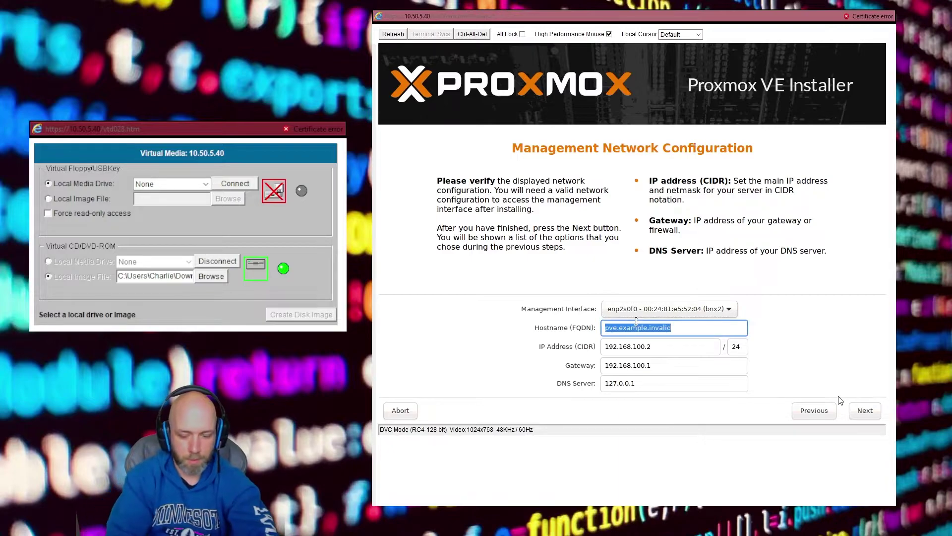
type("pve.")
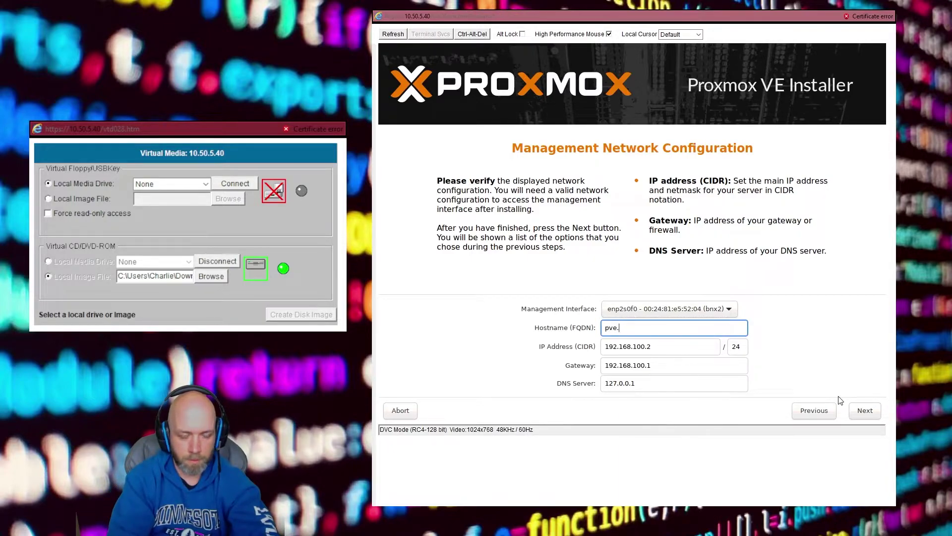
type("pershing.lan")
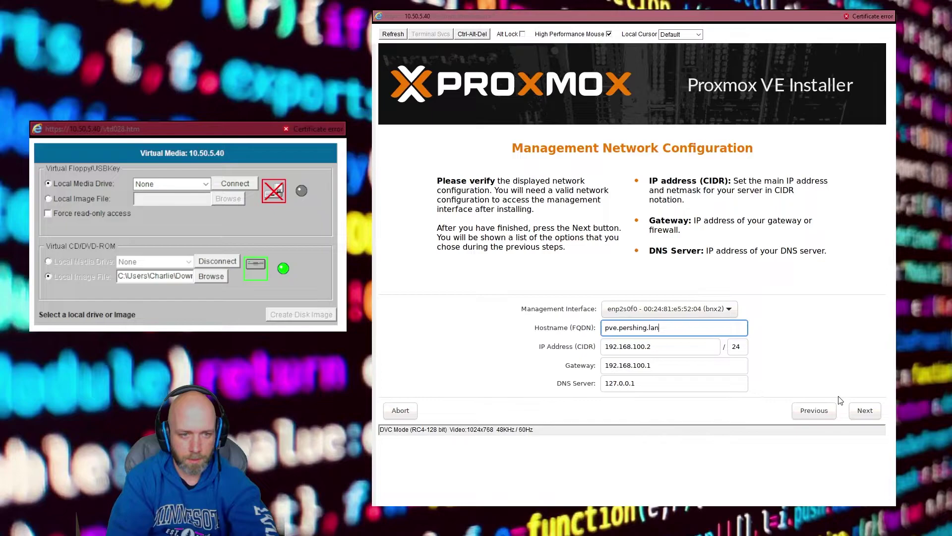
Set the management IP address to 10.50.5.30/24 and the gateway to 10.50.5.1.
key("Tab")
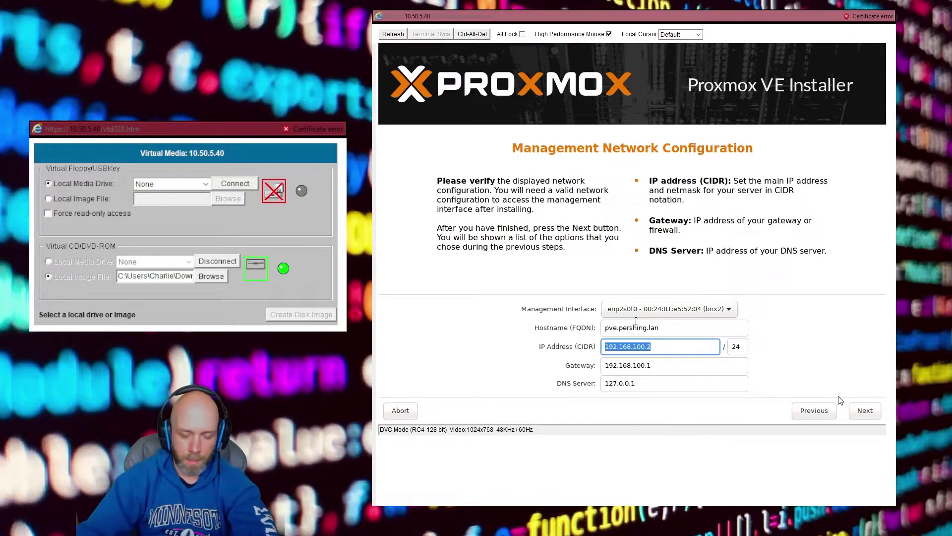
type("10.50.5.")
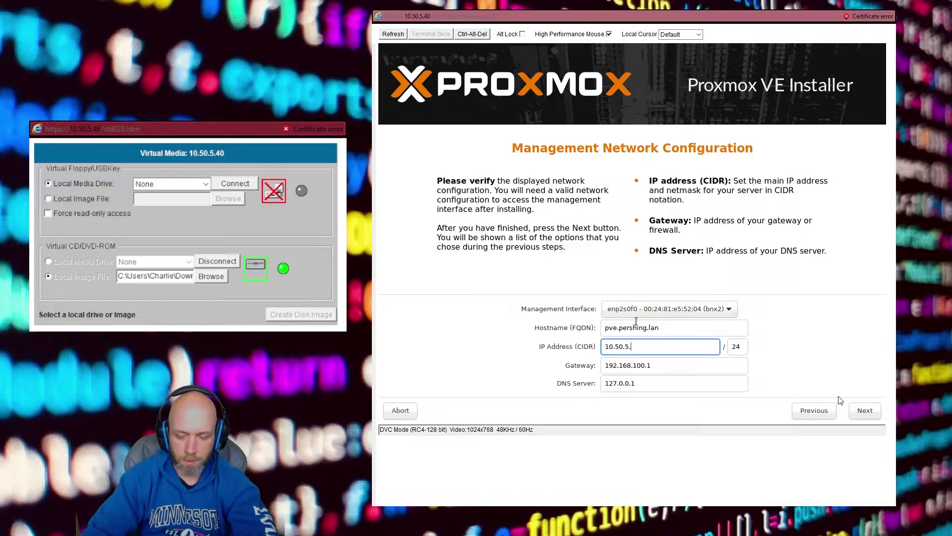
key("Tab")
key("Tab")
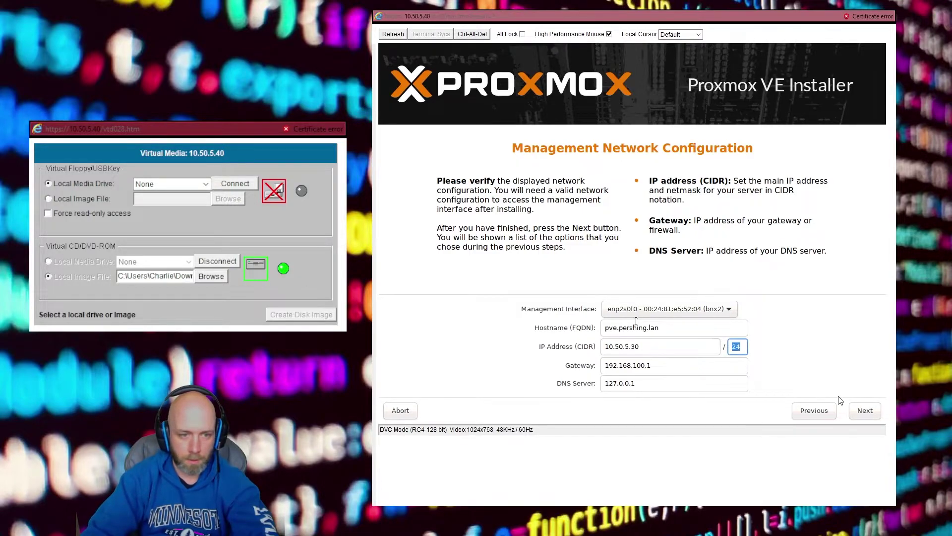
type("10.50")
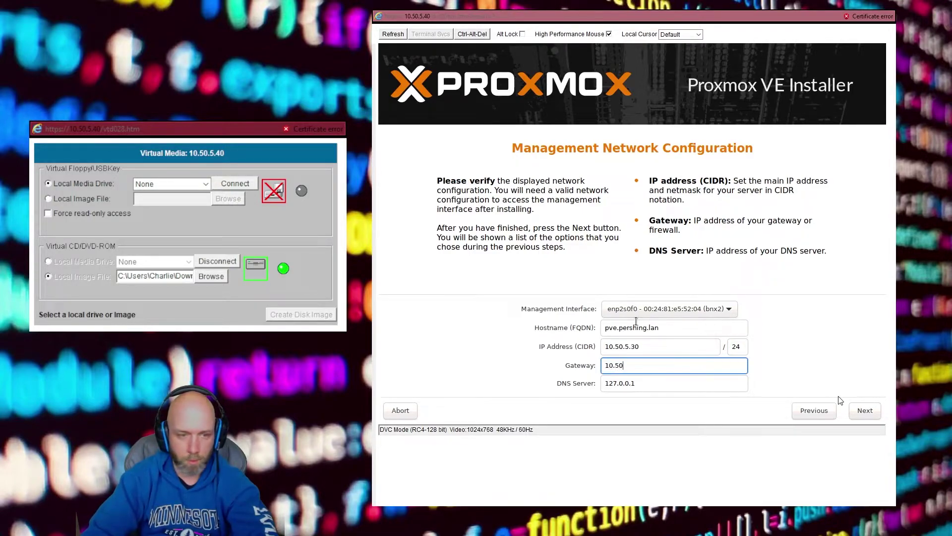
Set the DNS server to 10.50.5.1.
key("Tab")
type("10.50.")
key("BackSpace")
key("BackSpace")
key("BackSpace")
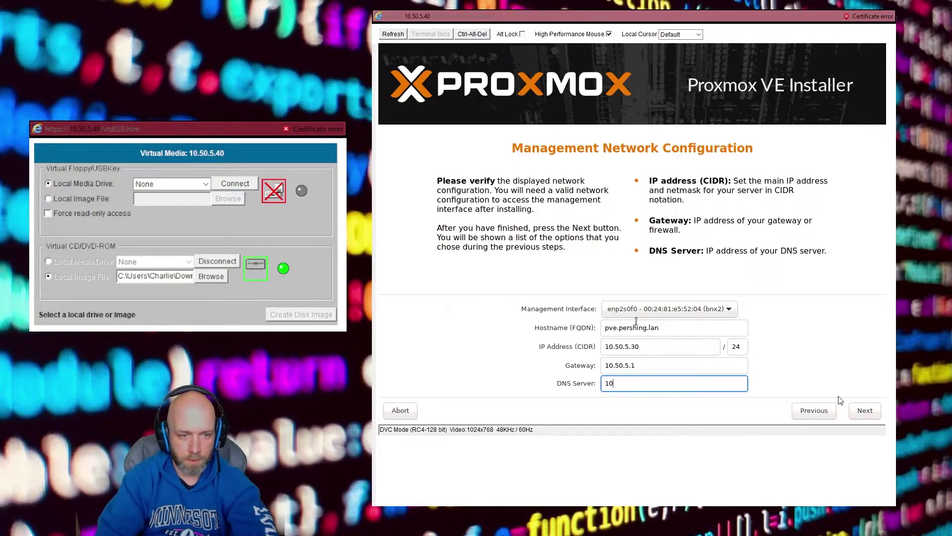
type(".50.5.1")
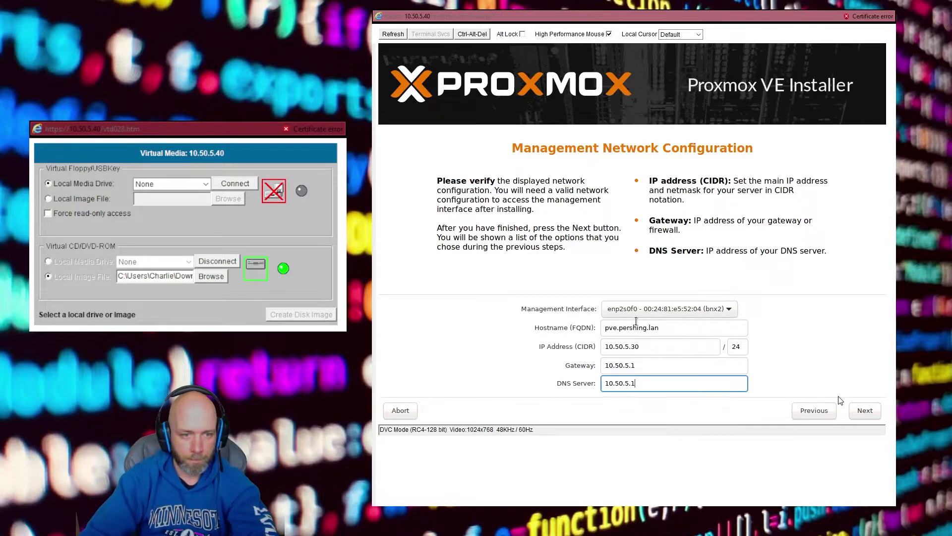
Submit the network configuration and start the installation from the summary, keeping automatic reboot enabled.
key("Tab")
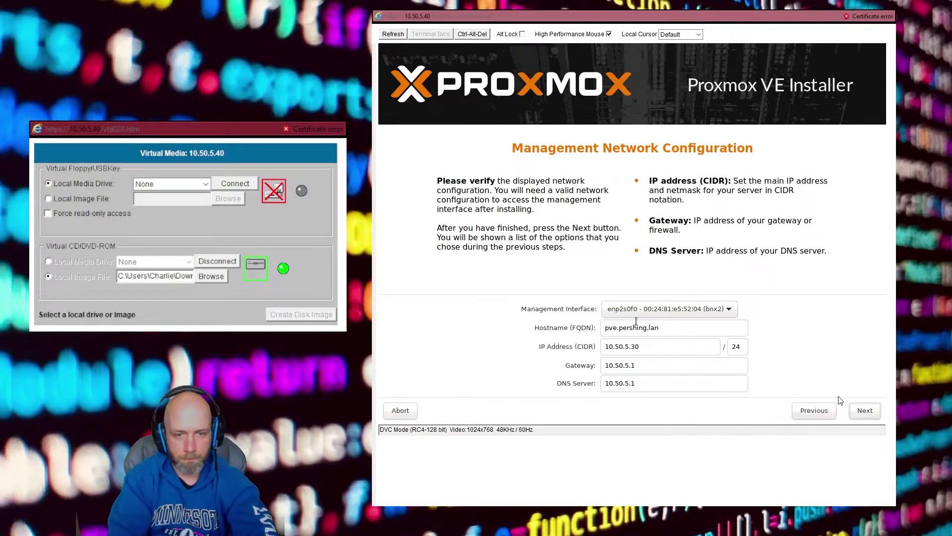
key("Return")
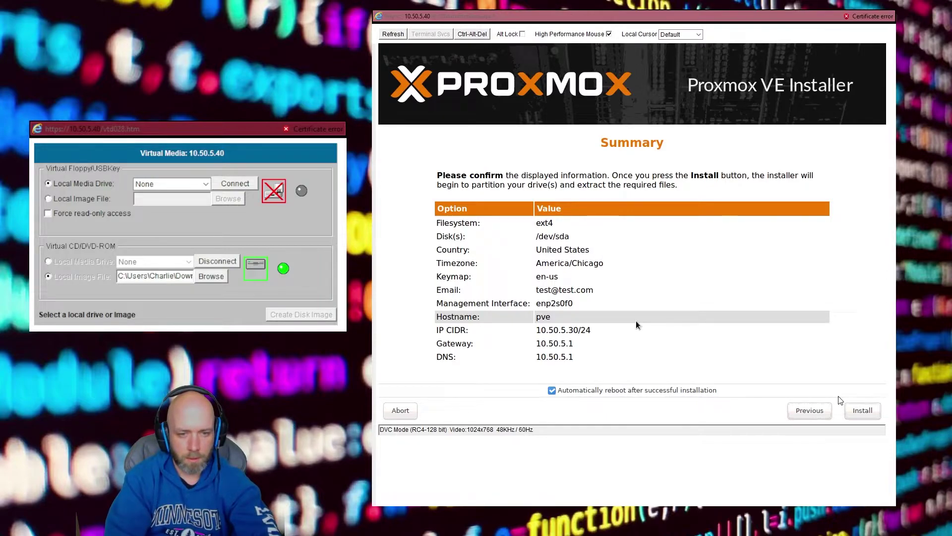
key("Return")
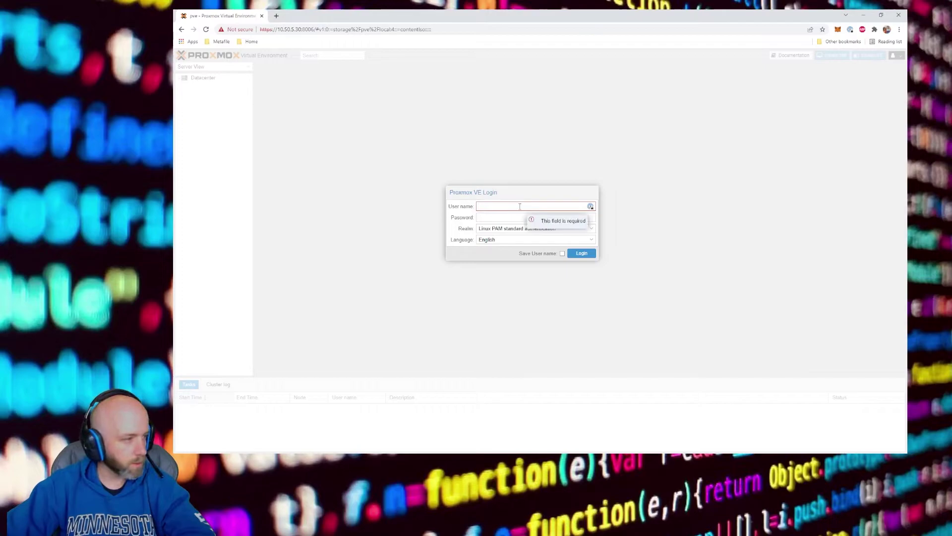
Log in to the Proxmox web interface as root with the account password, using Linux PAM standard authentication.
type("root")
key("Tab")
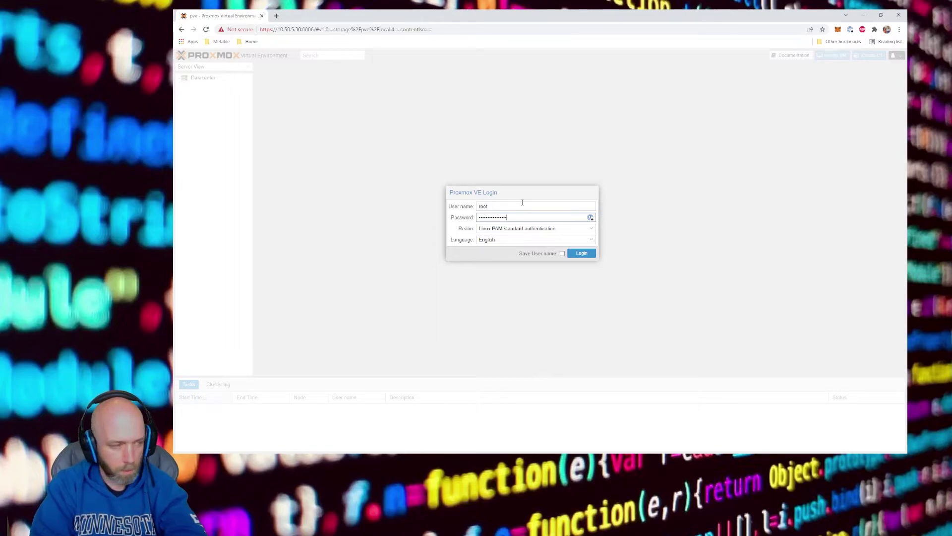
type("**")
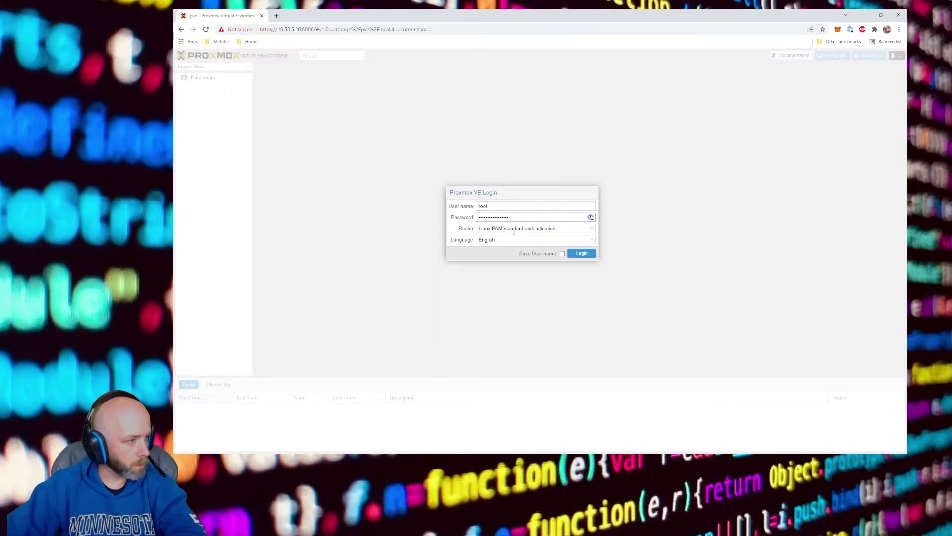
left_click(582, 255)
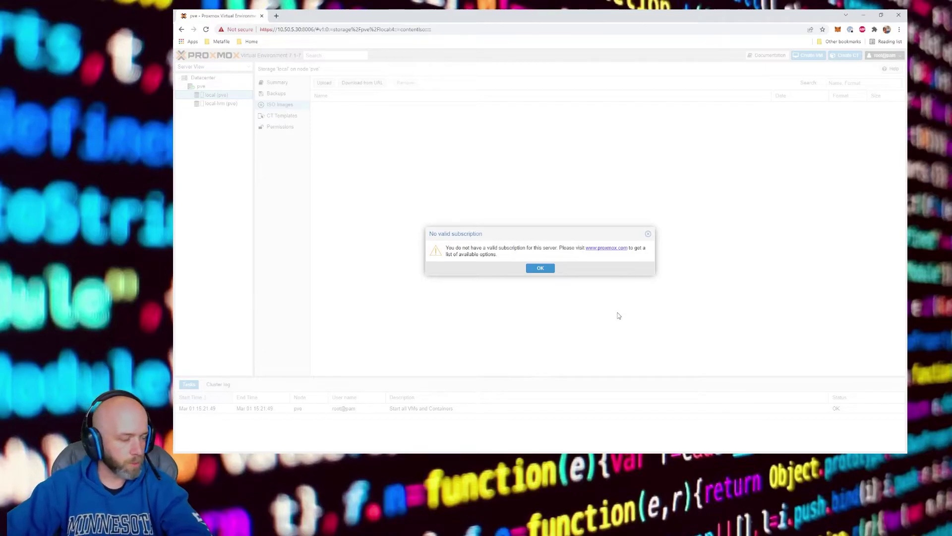
Dismiss the subscription notice and view the summary pages of the local-lvm and local storages.
left_click(538, 270)
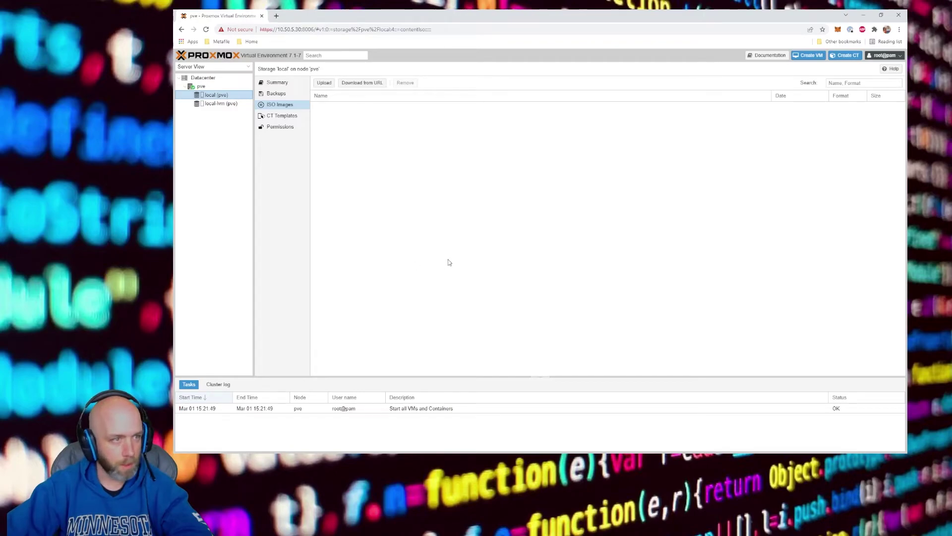
left_click(220, 103)
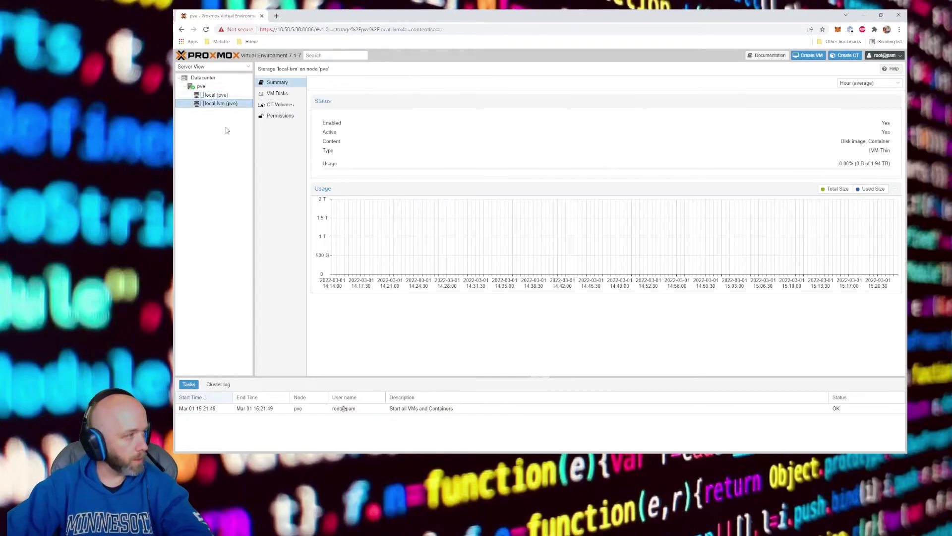
left_click_drag(625, 16, 683, 13)
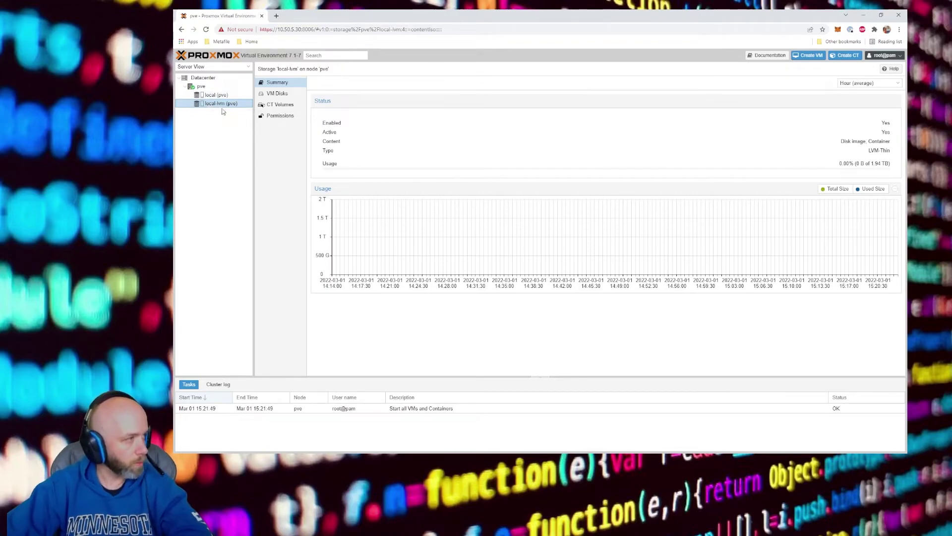
left_click(217, 95)
left_click(276, 83)
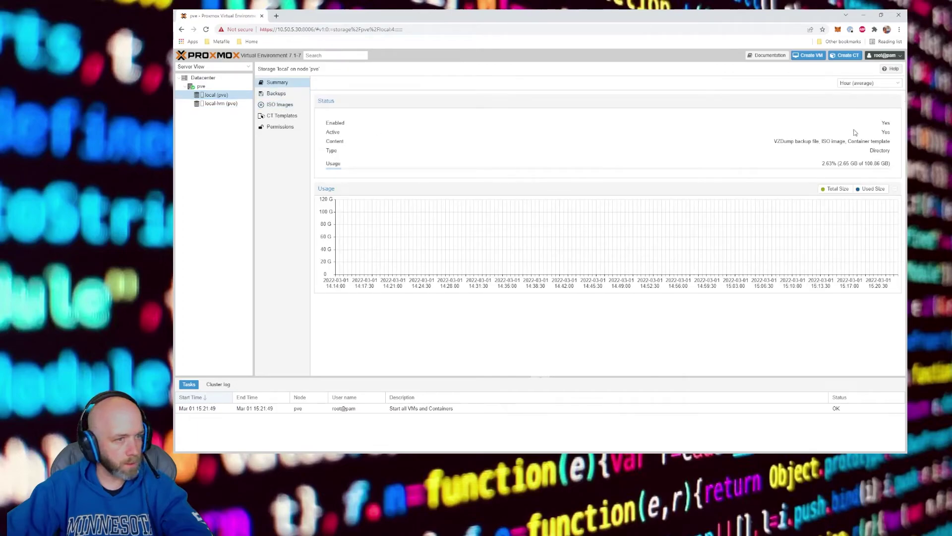
Compare the content types, usage and total capacity of the local-lvm and local storages on node pve.
left_click(221, 103)
left_click(201, 86)
left_click(216, 94)
left_click(221, 103)
left_click(221, 96)
left_click(222, 103)
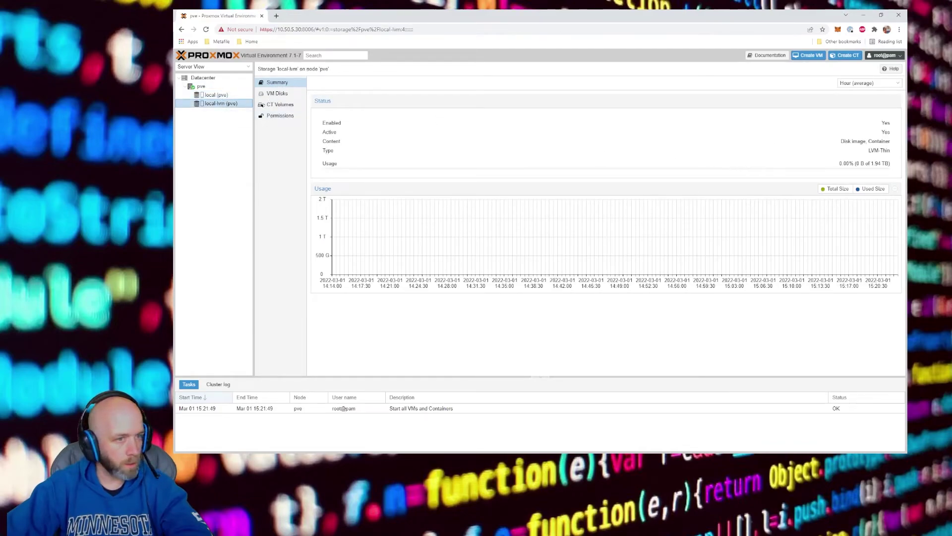
left_click_drag(871, 164, 891, 164)
left_click(216, 94)
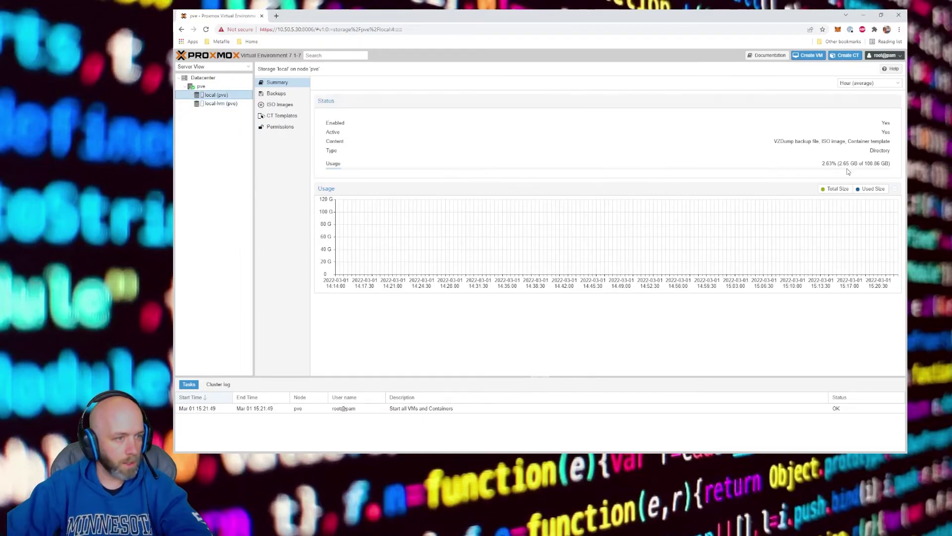
left_click_drag(867, 163, 879, 187)
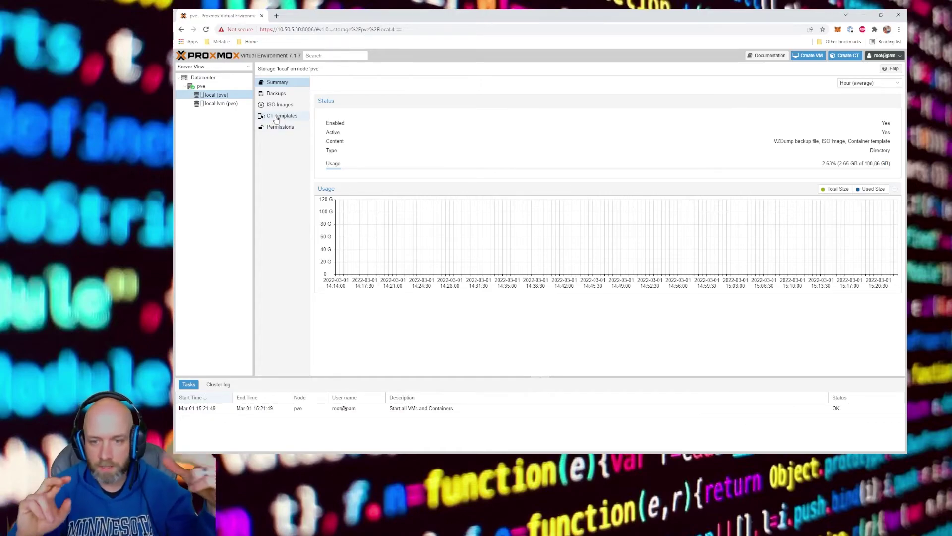
Look through the local storage's backups, ISO images, CT templates and permissions.
left_click(277, 94)
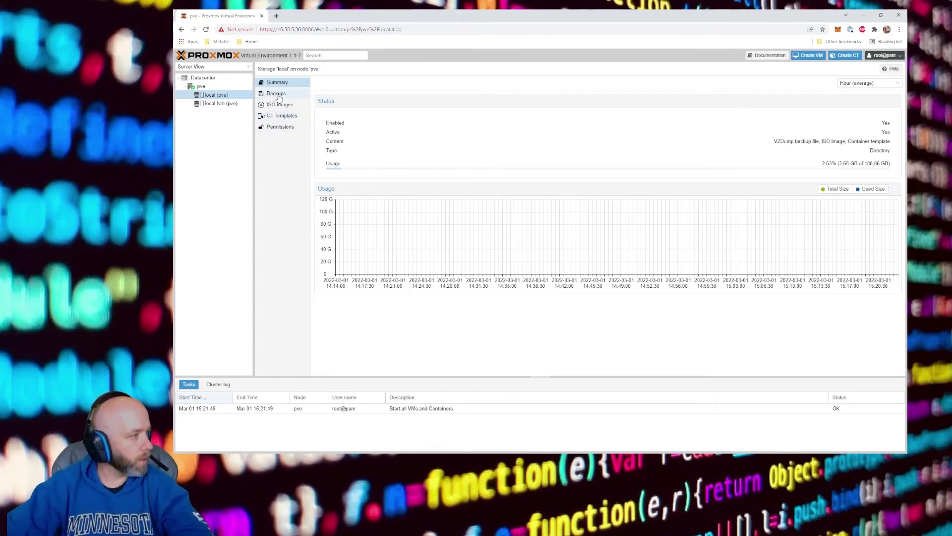
left_click(283, 107)
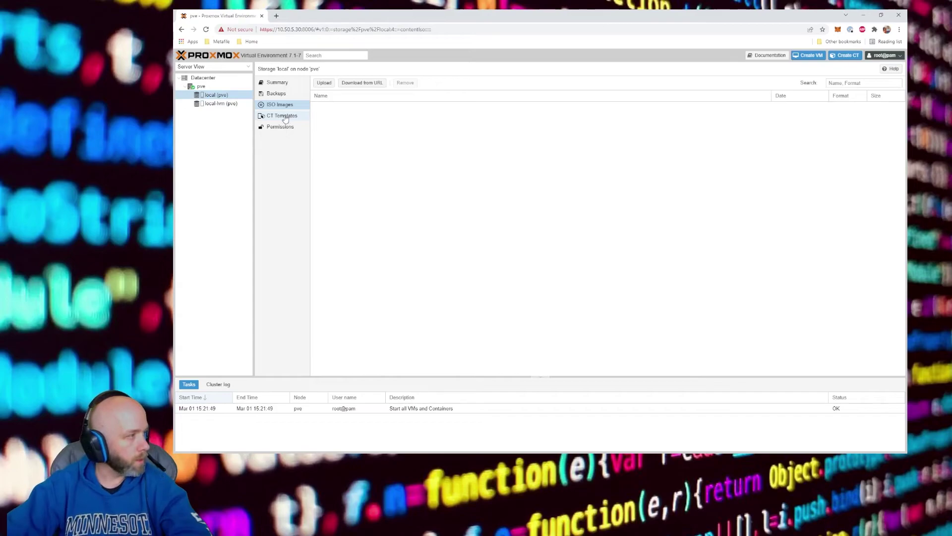
left_click(288, 119)
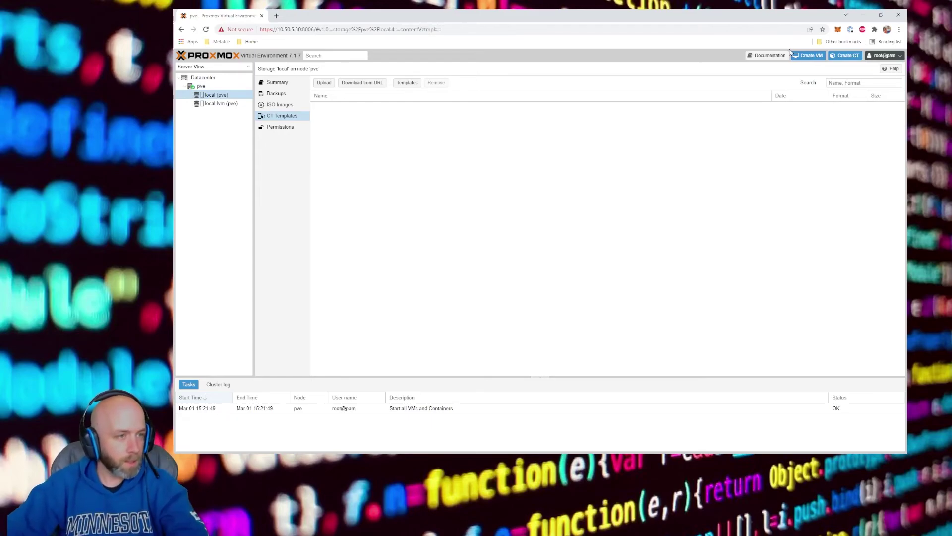
left_click(279, 128)
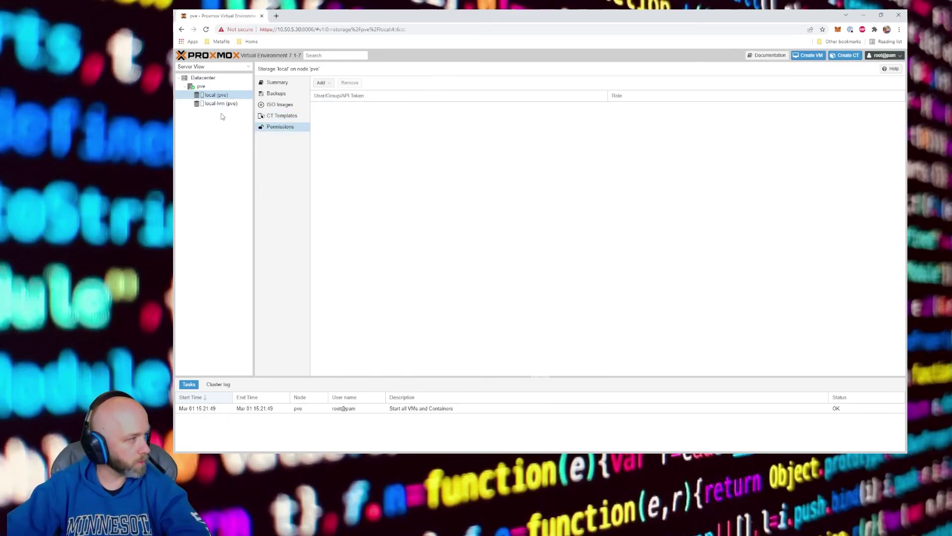
Look through the VM disks and CT volumes of the local-lvm storage.
left_click(221, 103)
left_click(276, 93)
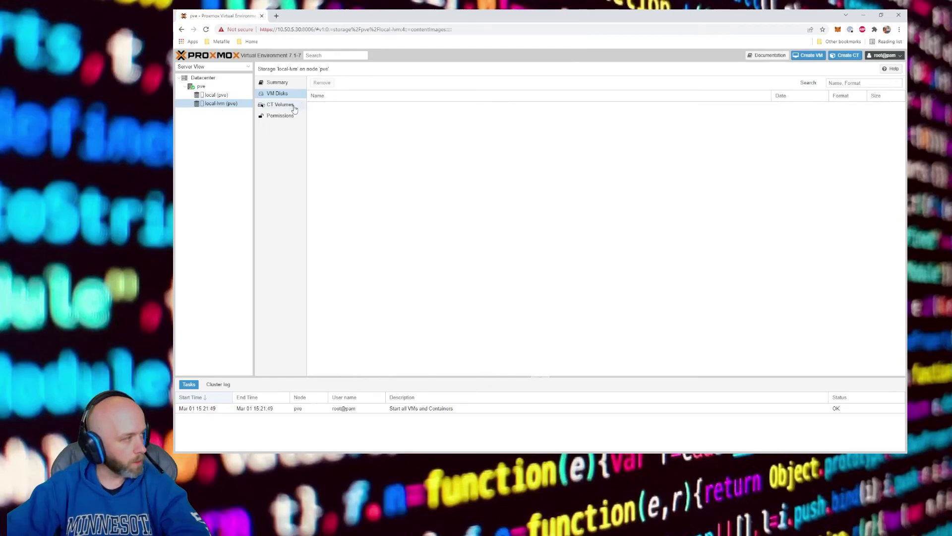
left_click(279, 105)
left_click(278, 106)
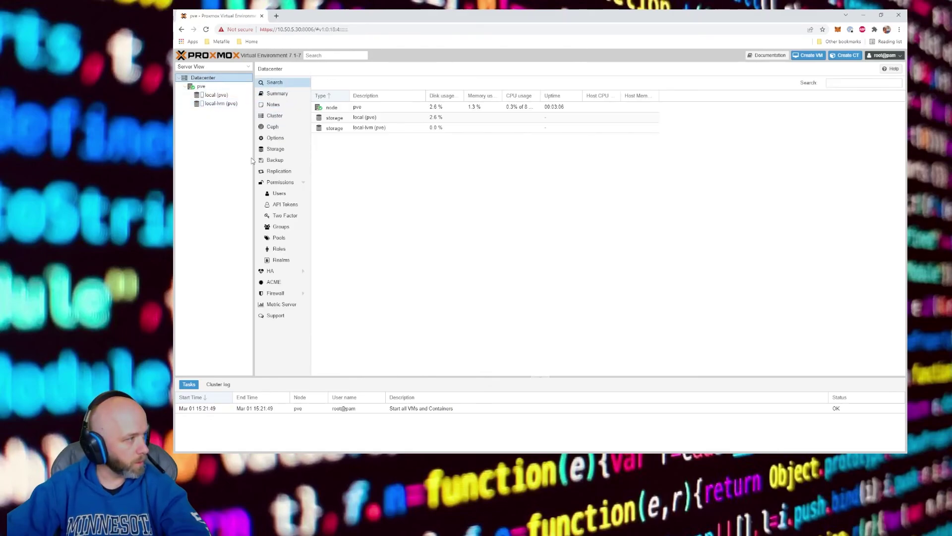
Review the datacenter's health and resource summary, and open the pve node.
left_click(284, 93)
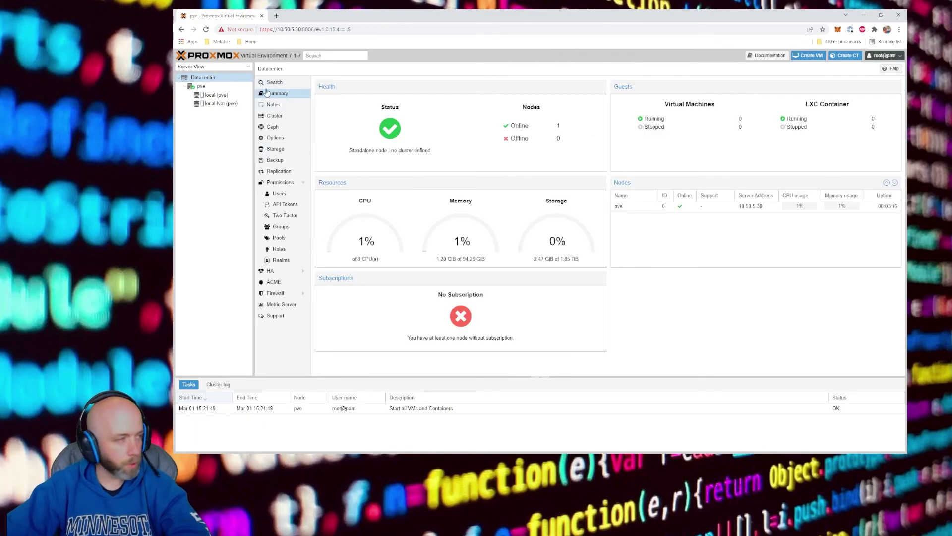
left_click(201, 87)
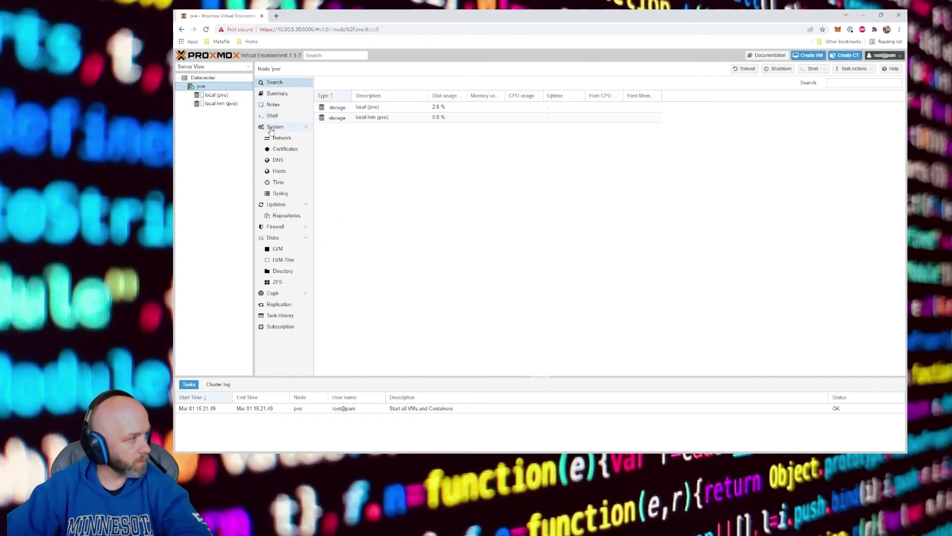